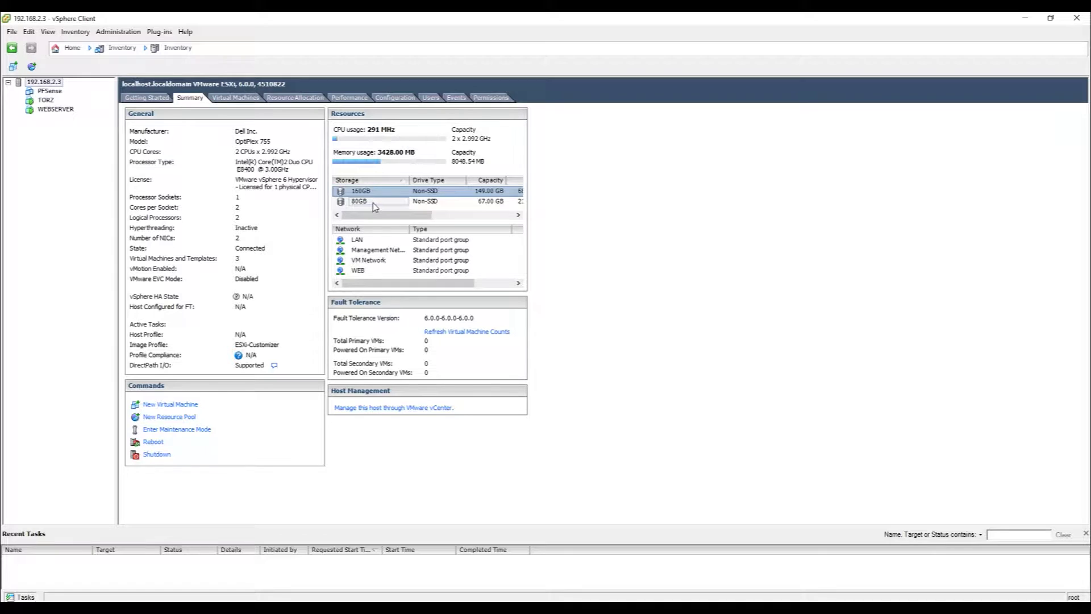
Browse the 80GB datastore, look through its folders, the Windows 7 ISO and the Images folder, and close the datastore browser
click(373, 202)
right_click(372, 202)
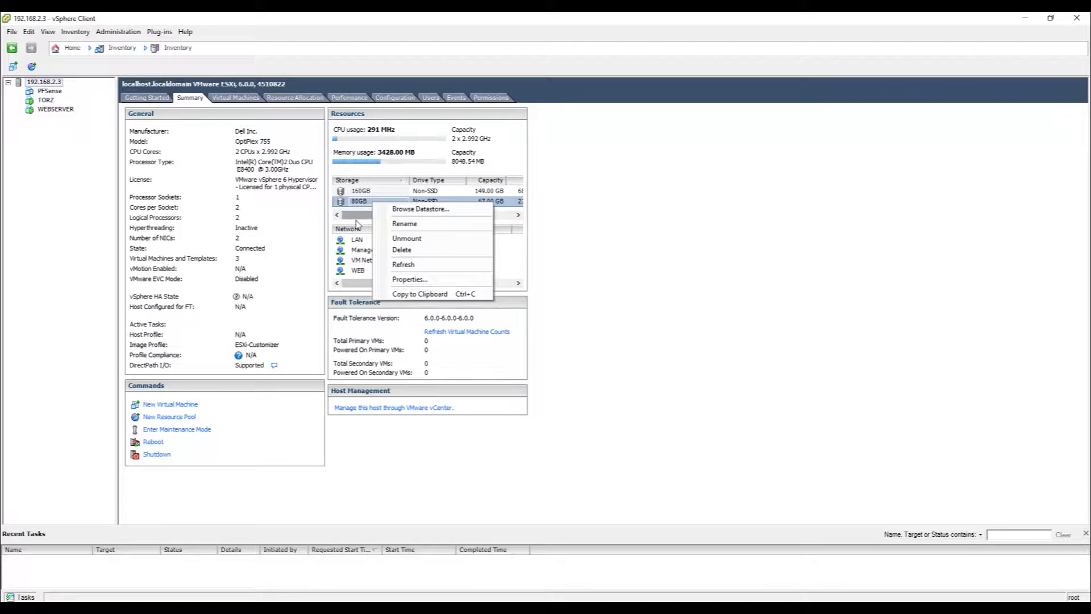
click(409, 210)
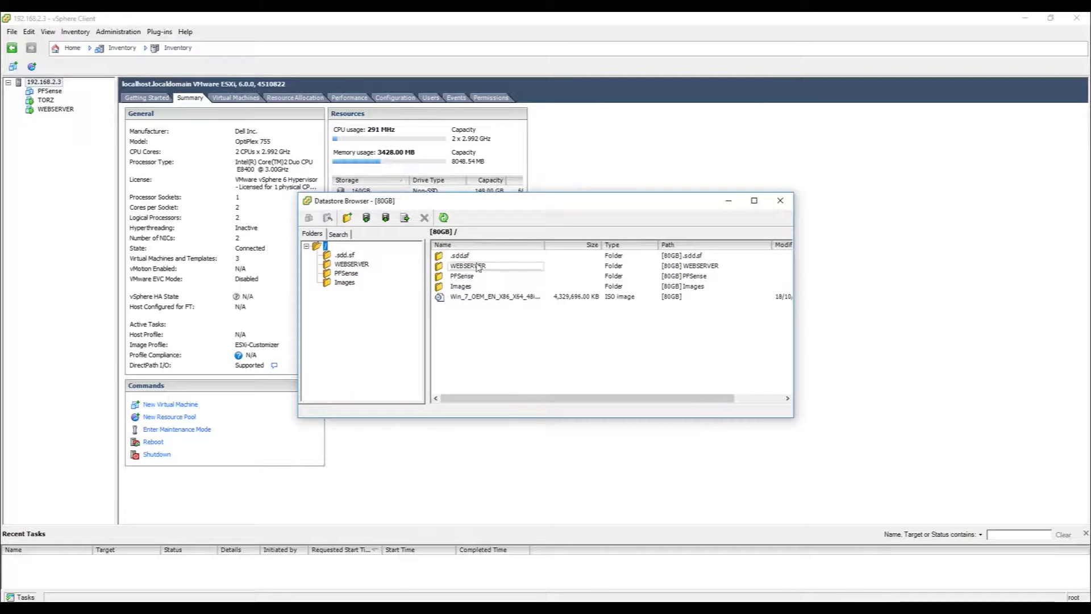
click(466, 267)
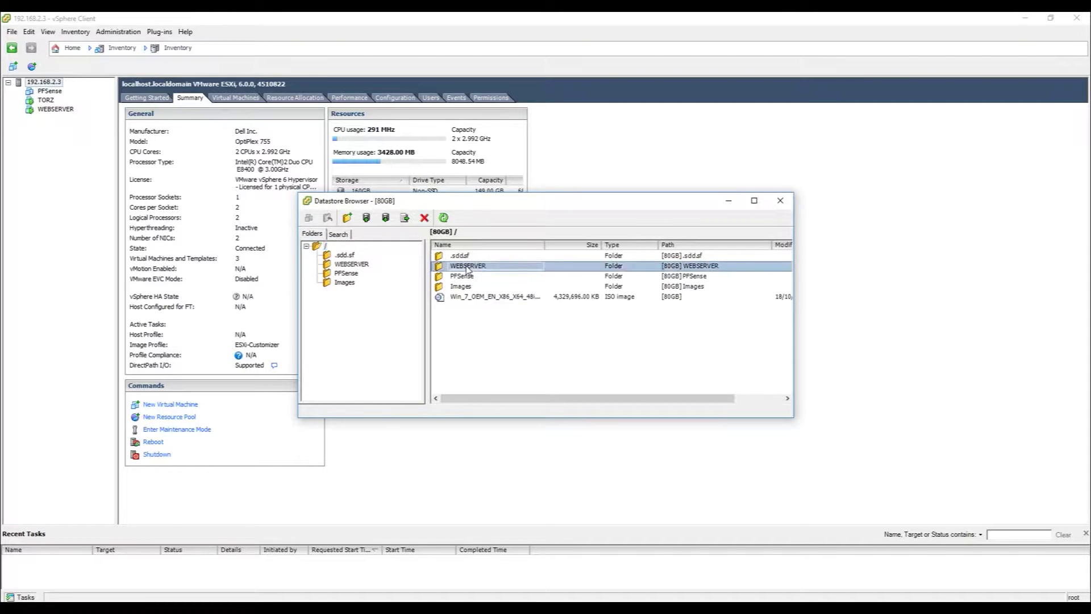
click(466, 276)
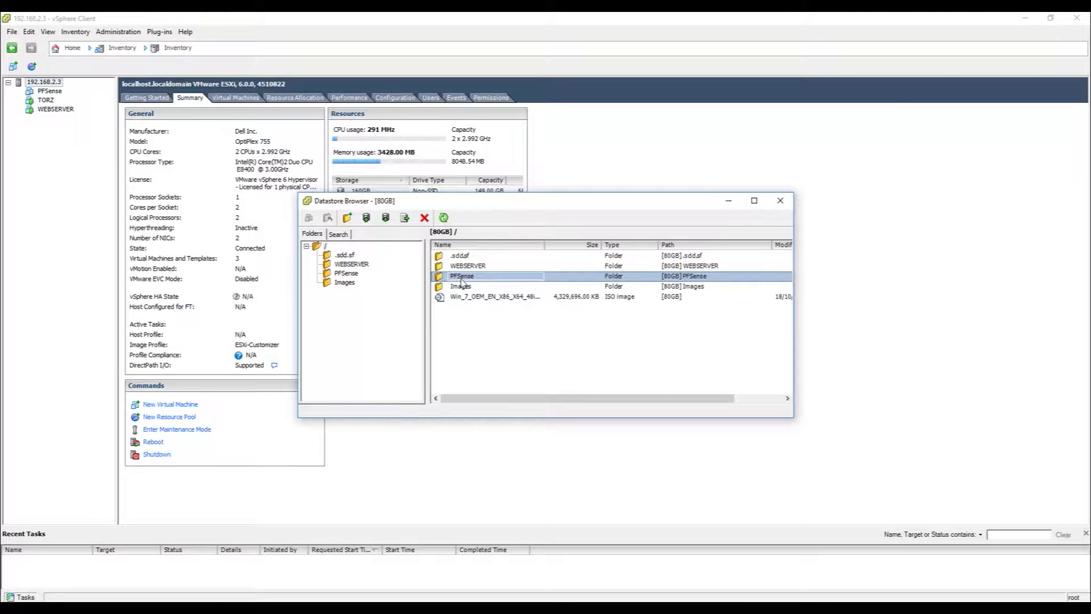
click(468, 297)
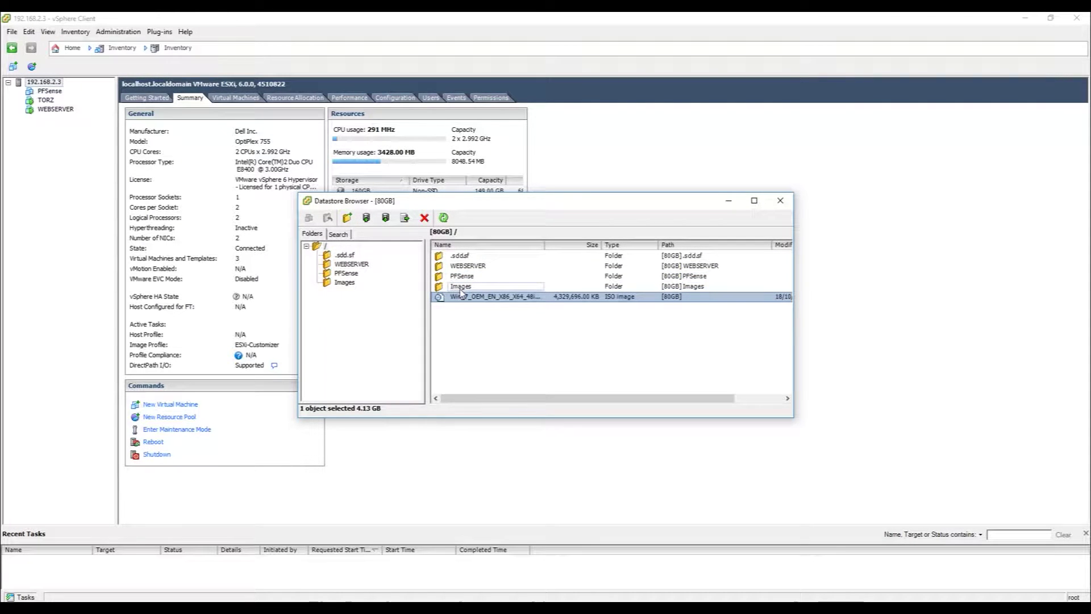
double_click(462, 287)
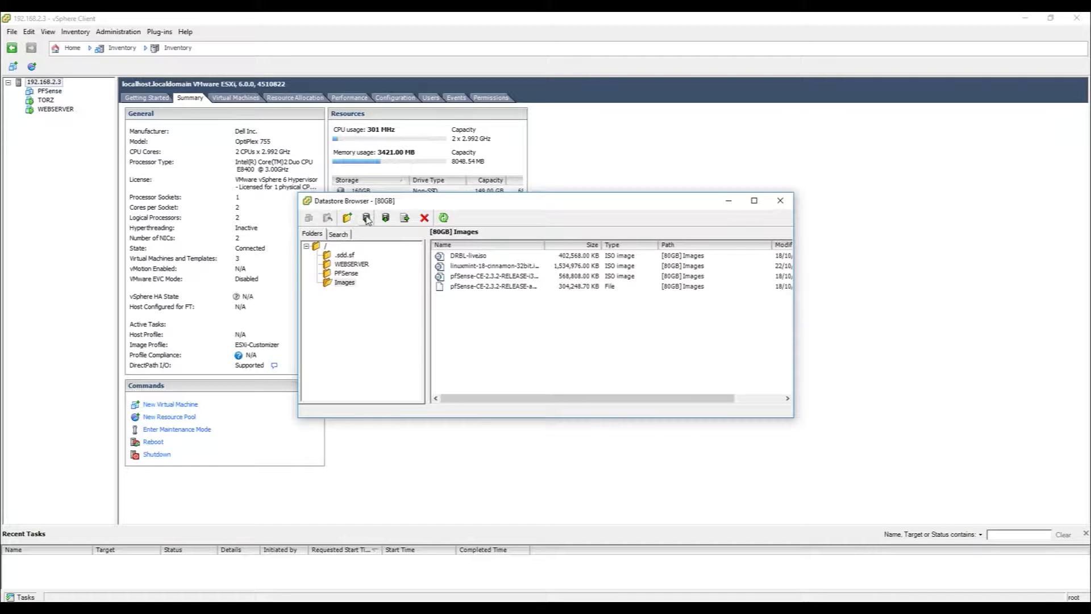
click(780, 200)
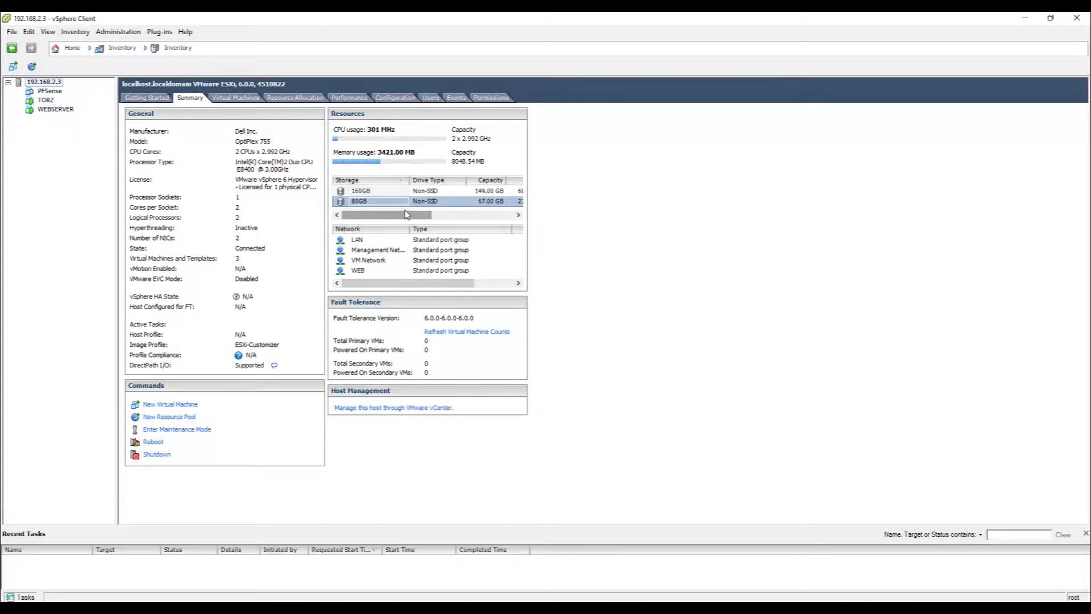
View the host's networking configuration and open the PFSense virtual machine's properties from its summary
click(412, 97)
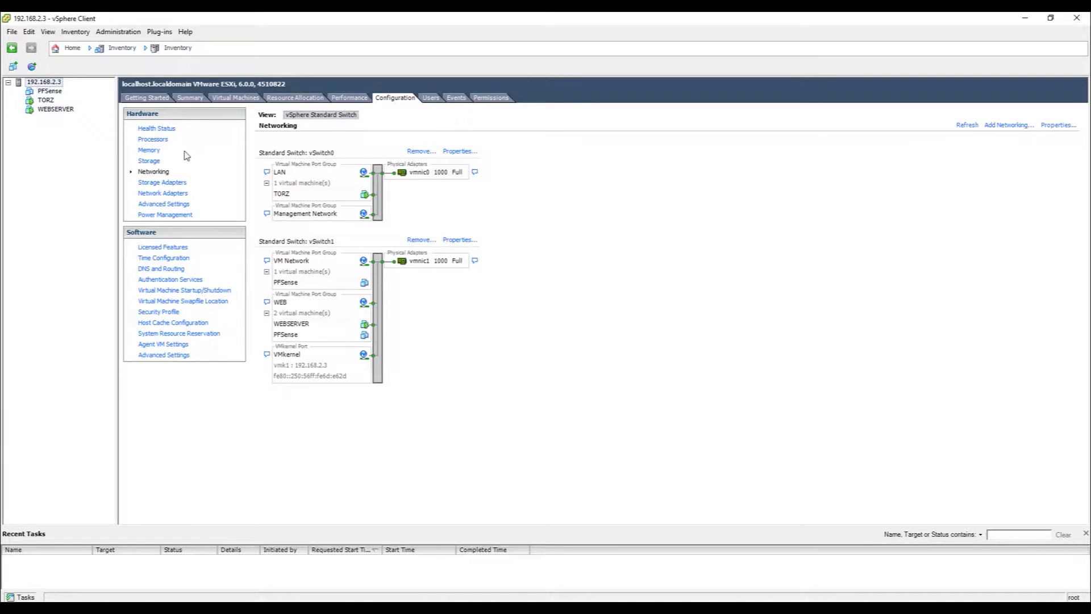
click(42, 91)
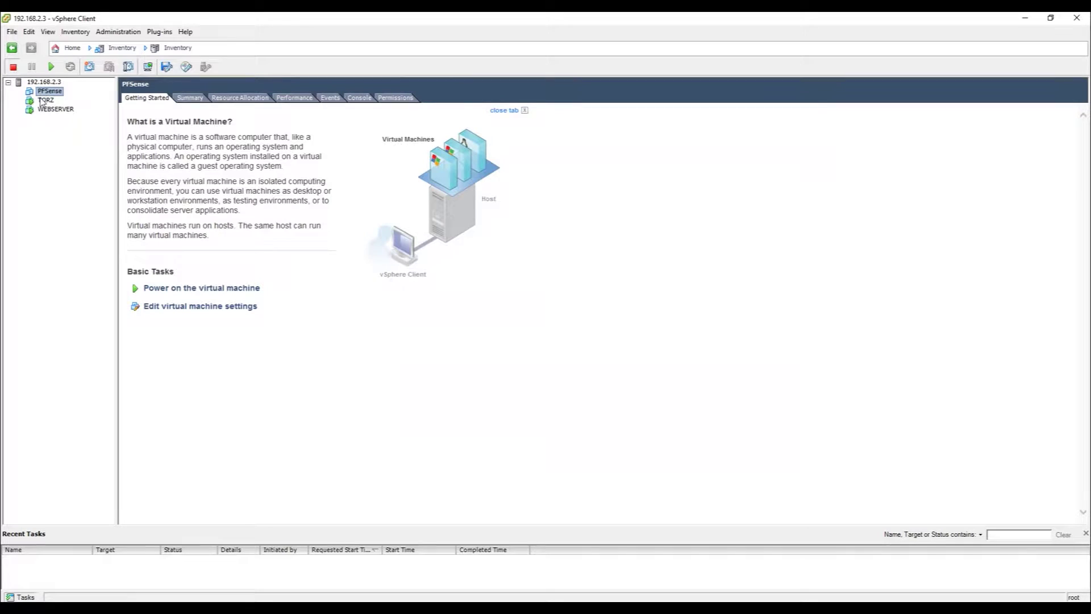
click(203, 99)
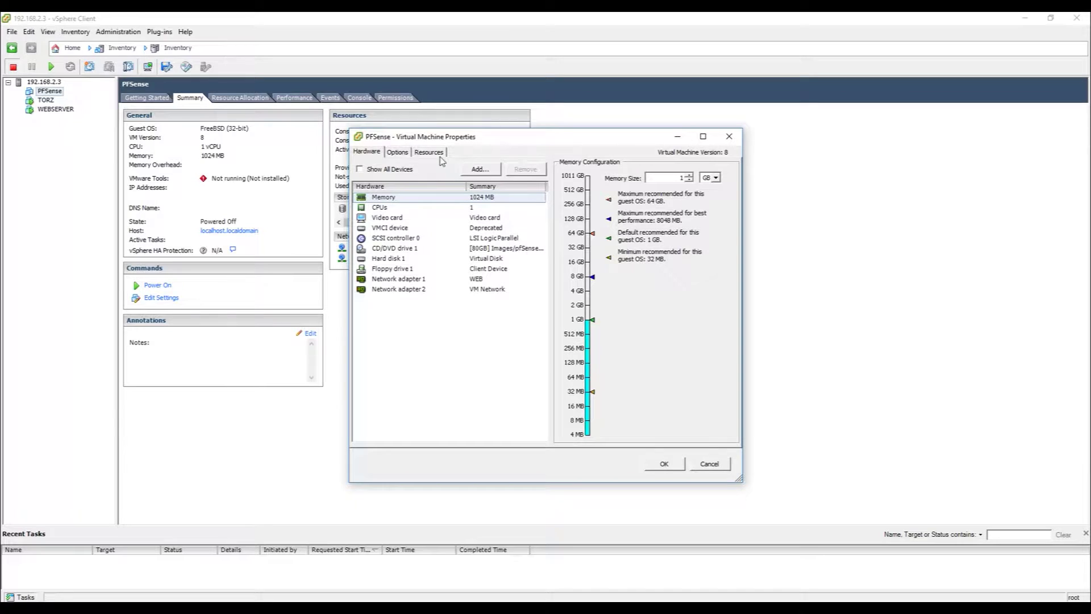
Review PFSense's CPU, memory, disk and advanced CPU resource settings and its general options, leaving the properties without saving
click(435, 154)
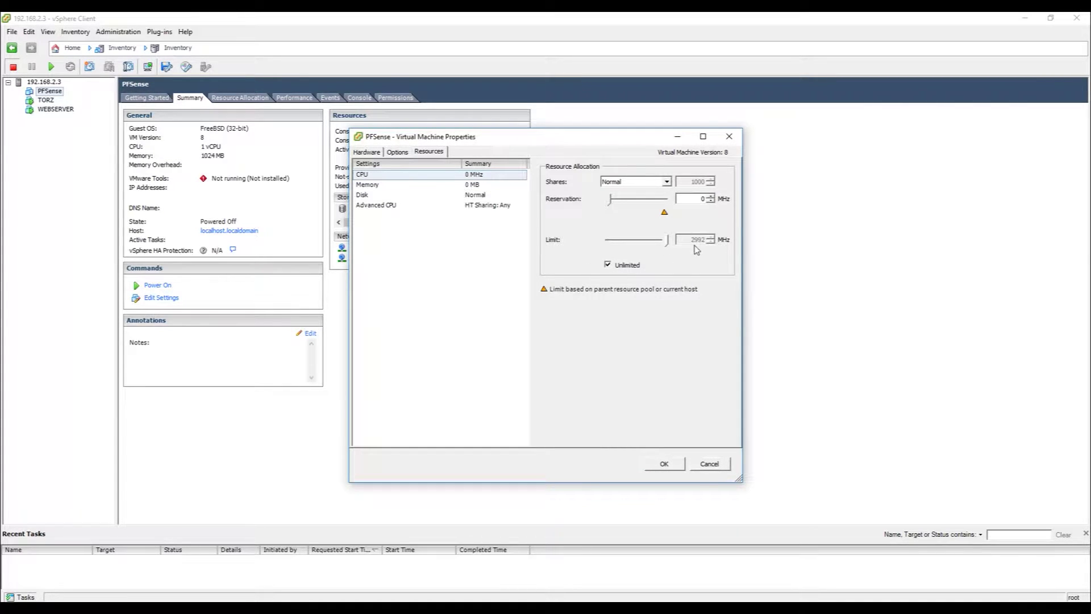
click(443, 185)
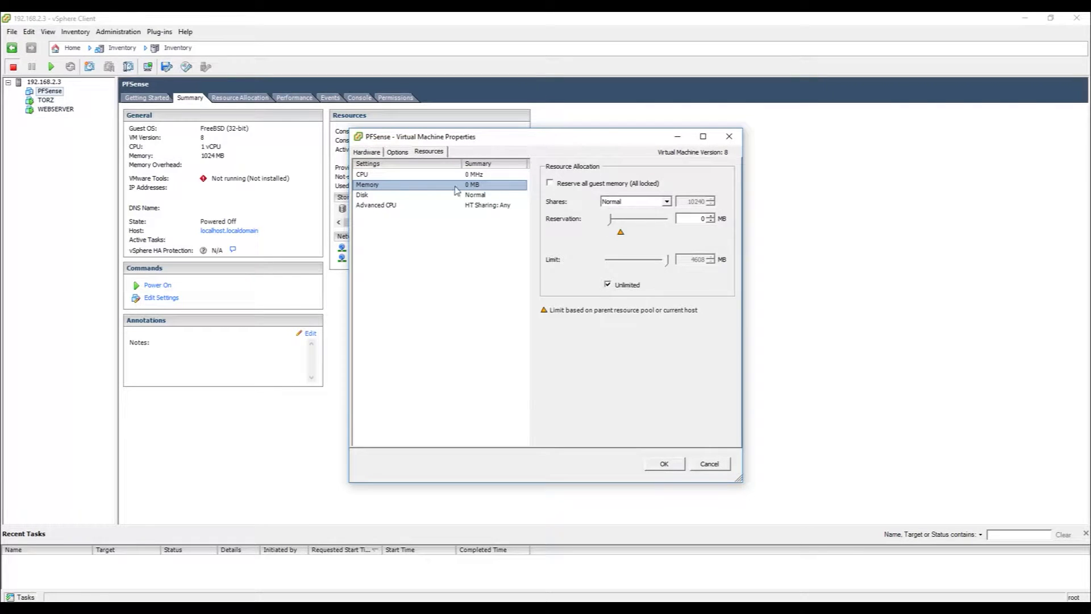
click(428, 197)
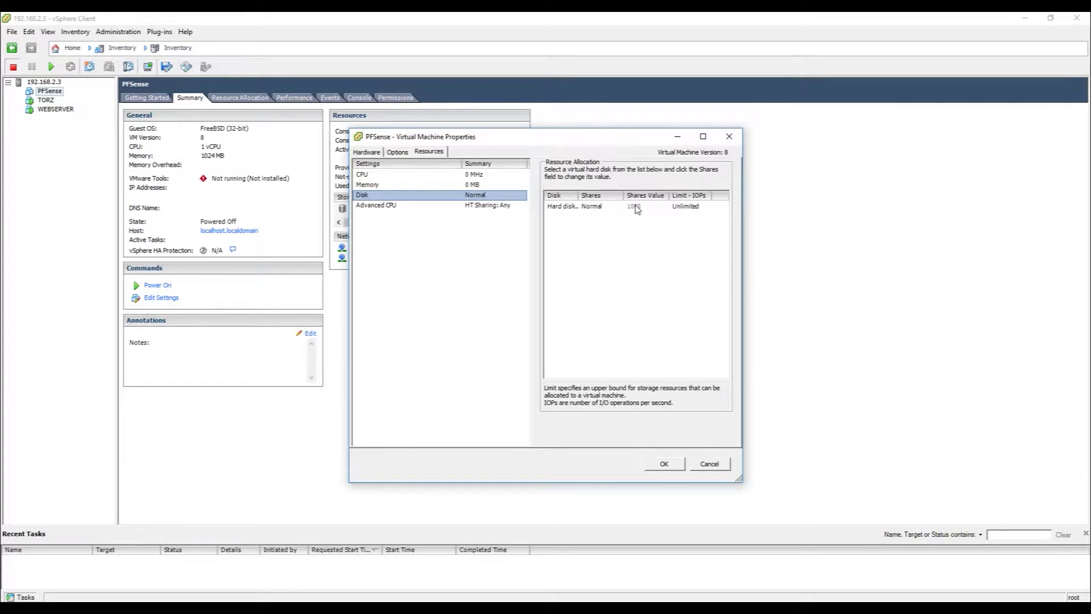
click(398, 208)
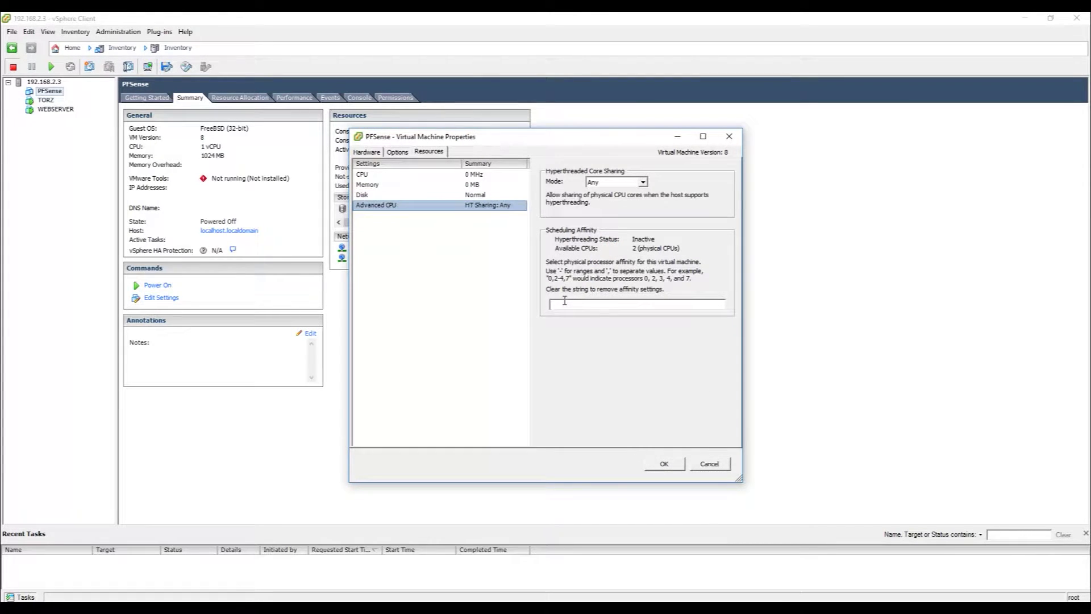
click(400, 154)
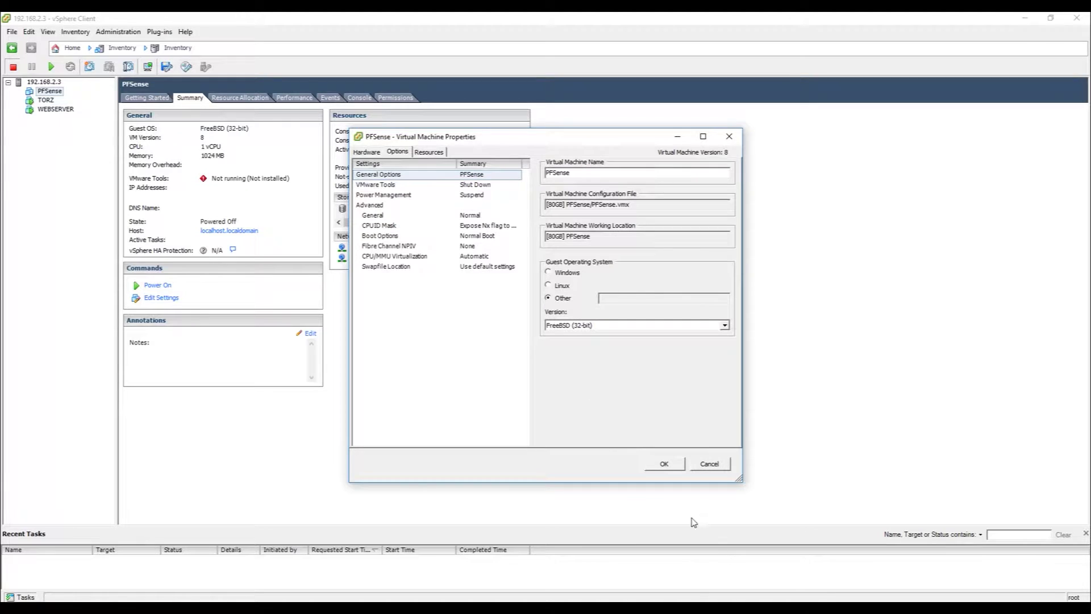
click(710, 464)
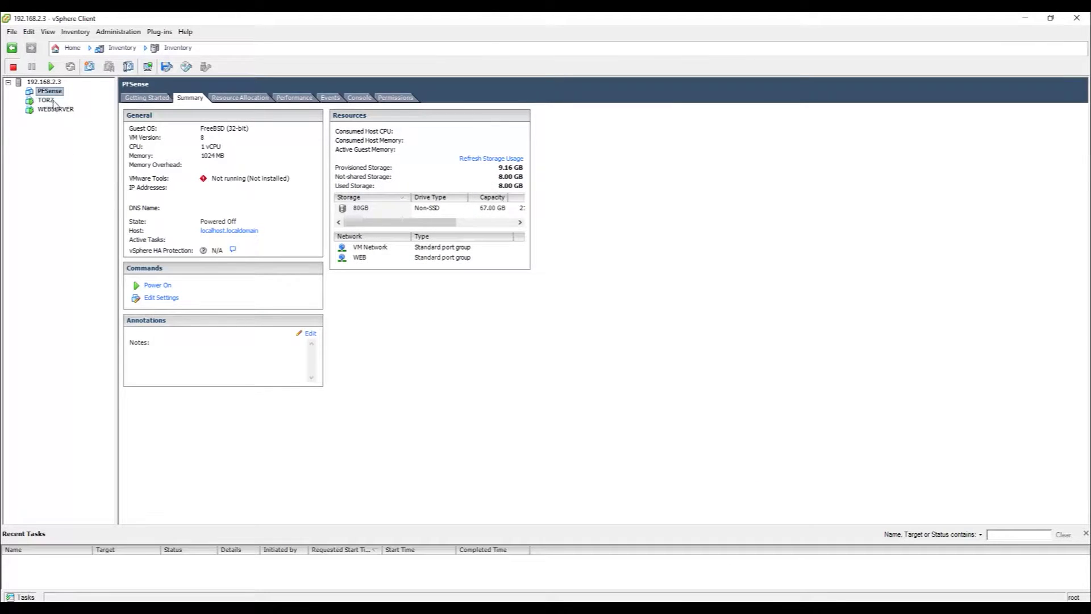
View the TORZ virtual machine's login screen in its console and release the cursor from it
click(53, 100)
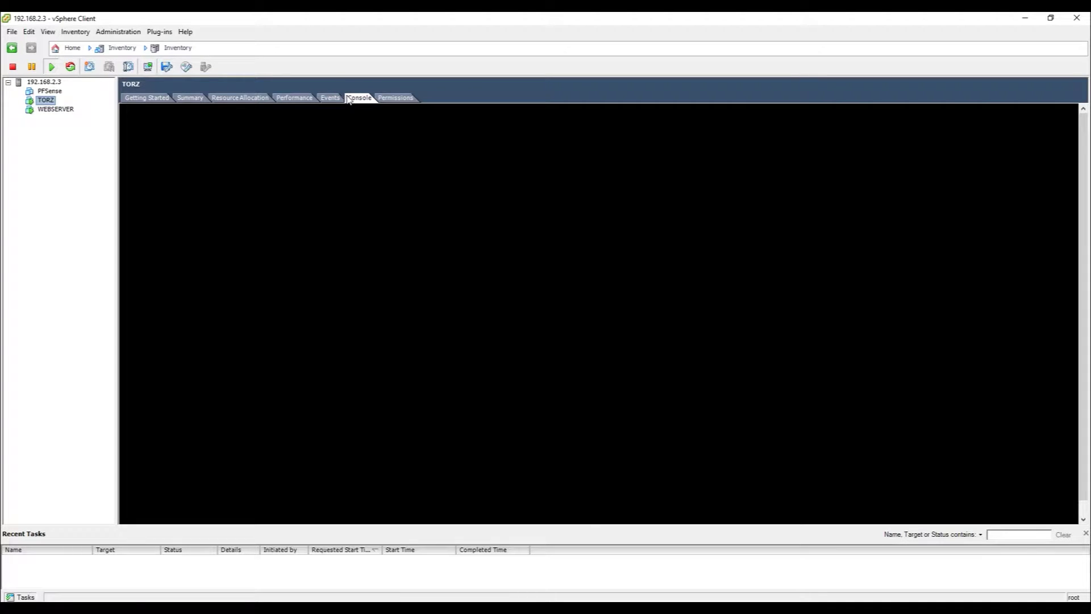
click(571, 300)
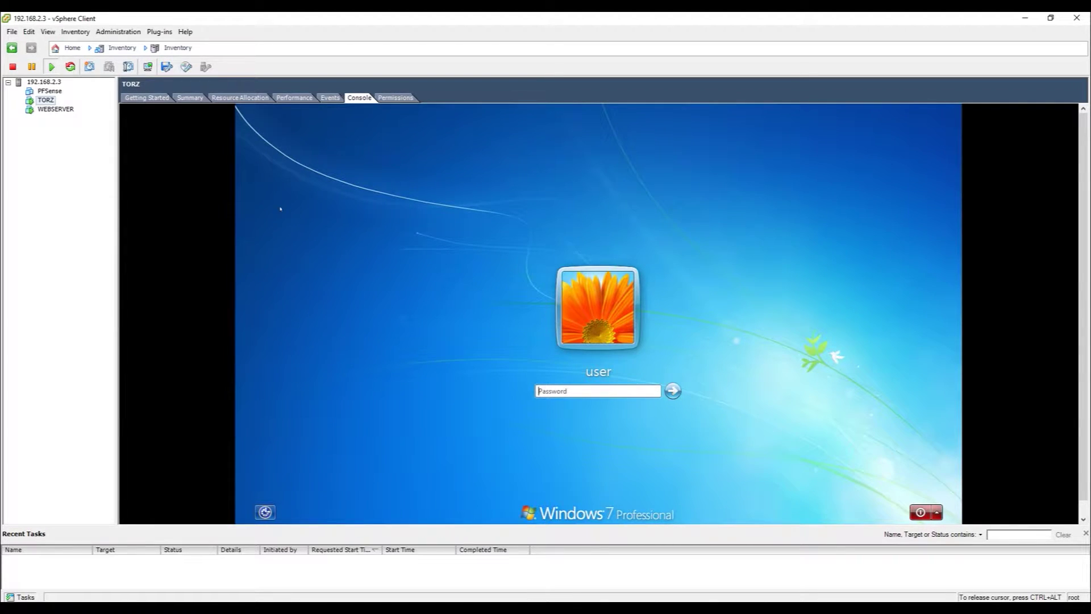
key(ctrl+alt)
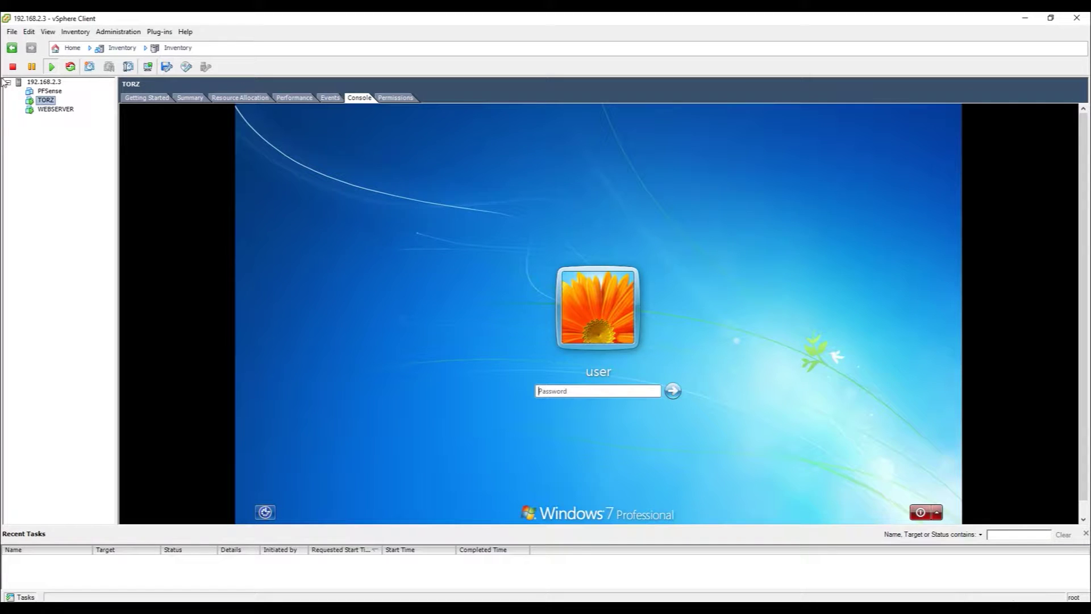
Open the WEBSERVER virtual machine's console and unlock its Linux Mint desktop with the account password
click(57, 109)
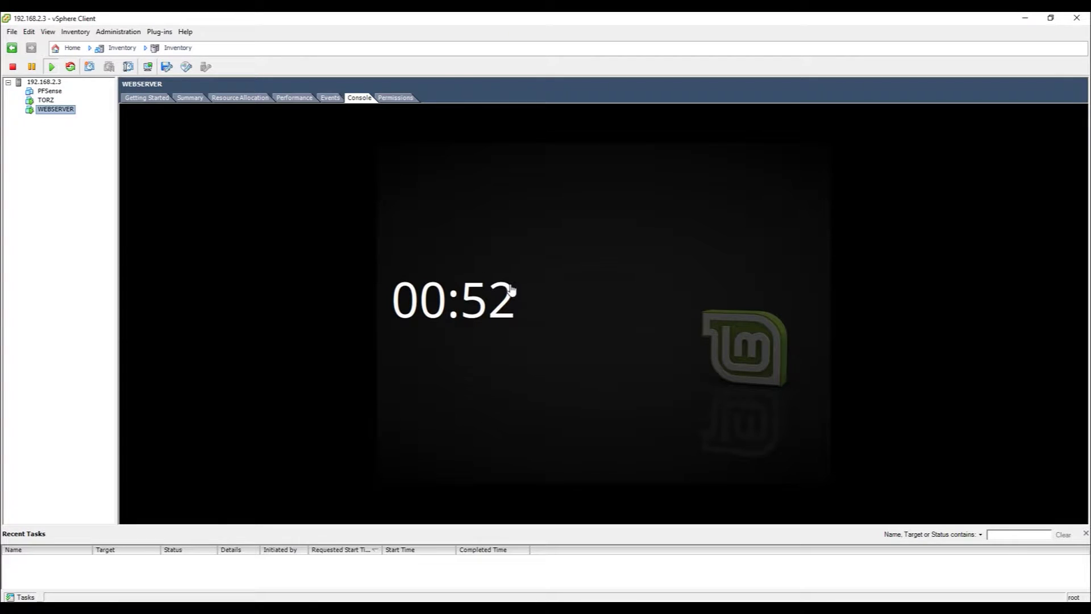
click(511, 289)
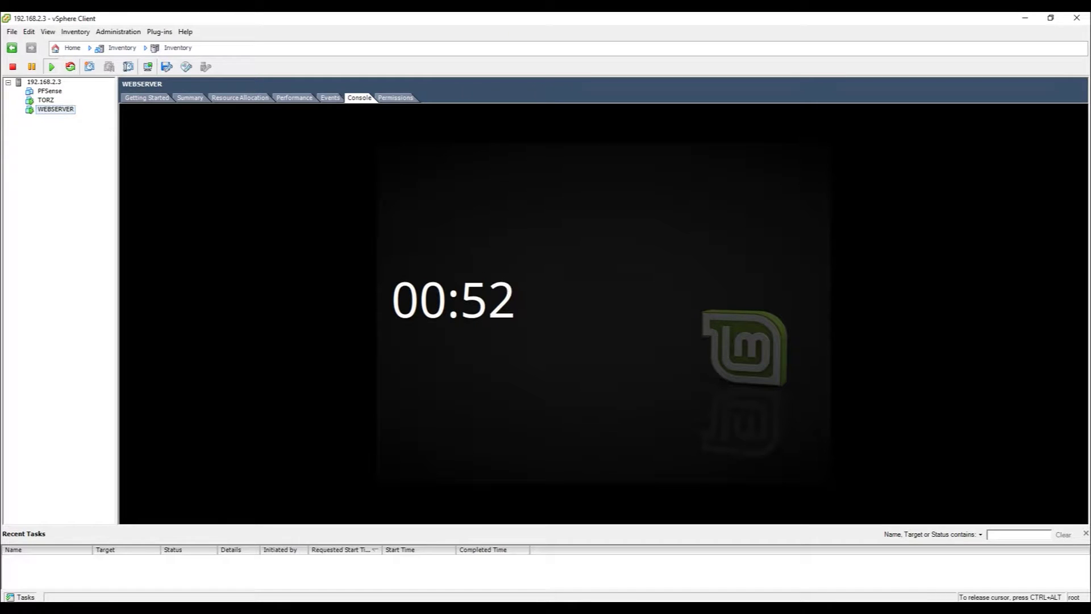
click(588, 316)
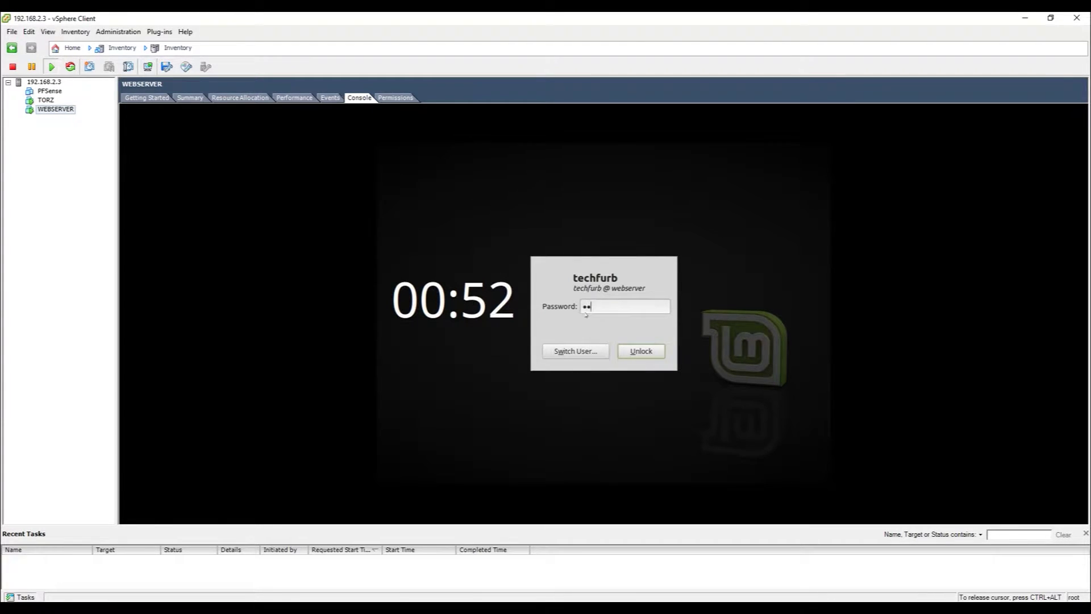
key(Return)
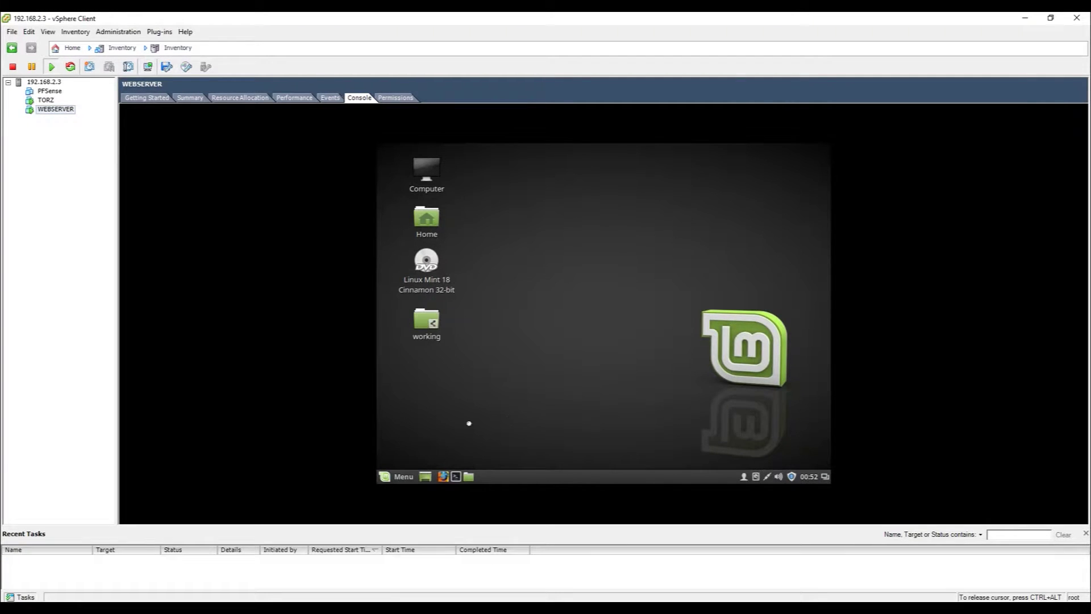
Run "service apache2 restart" in a terminal on WEBSERVER, authenticate with the account password, and close the terminal
key(ctrl+alt+t)
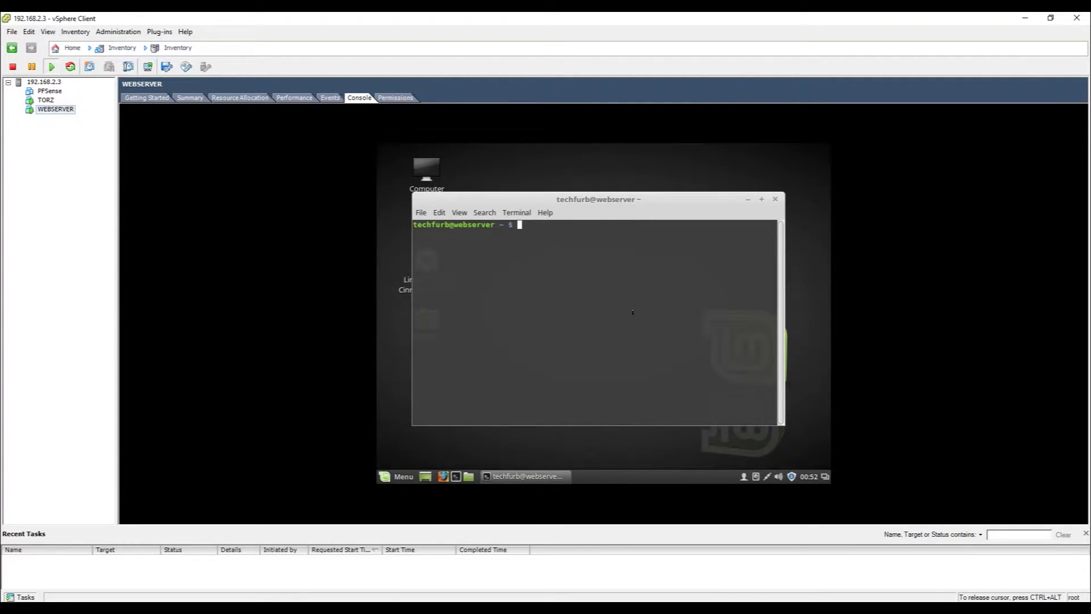
text(service apache2 restart)
key(Return)
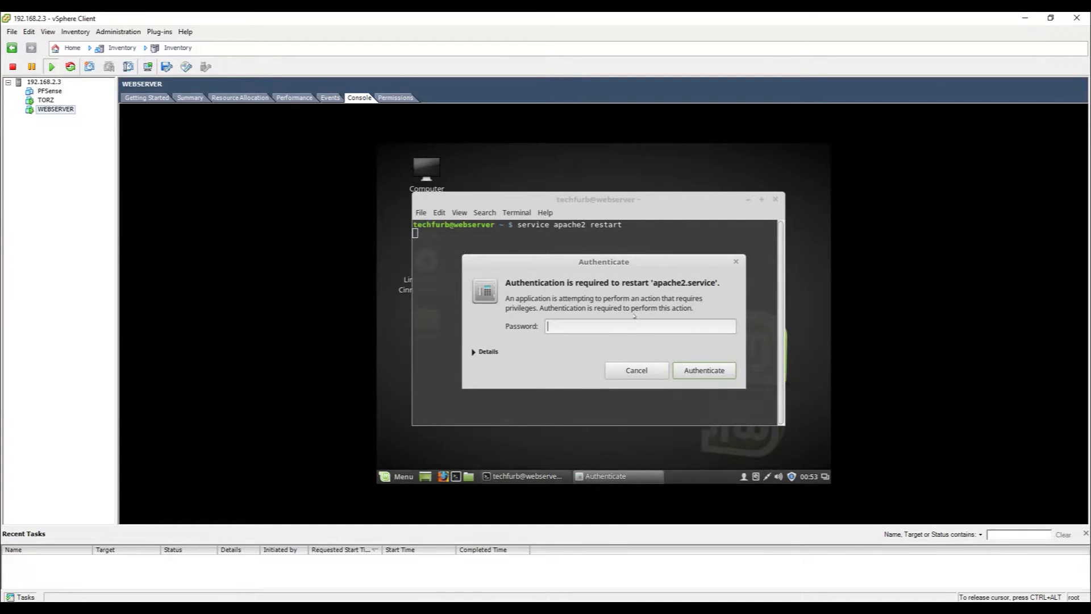
text(************)
click(682, 373)
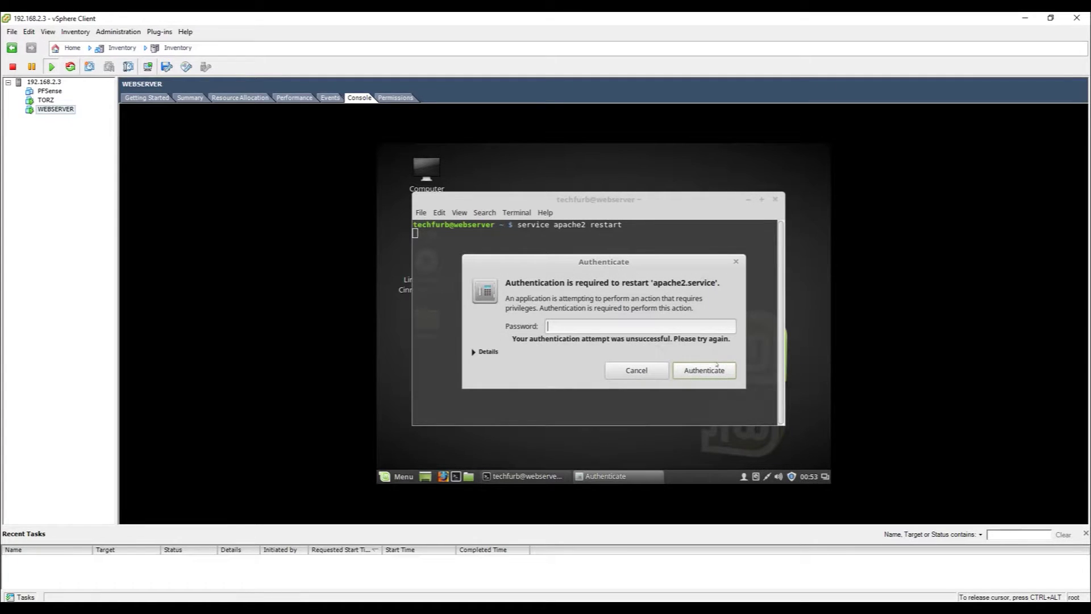
text(**********)
click(716, 364)
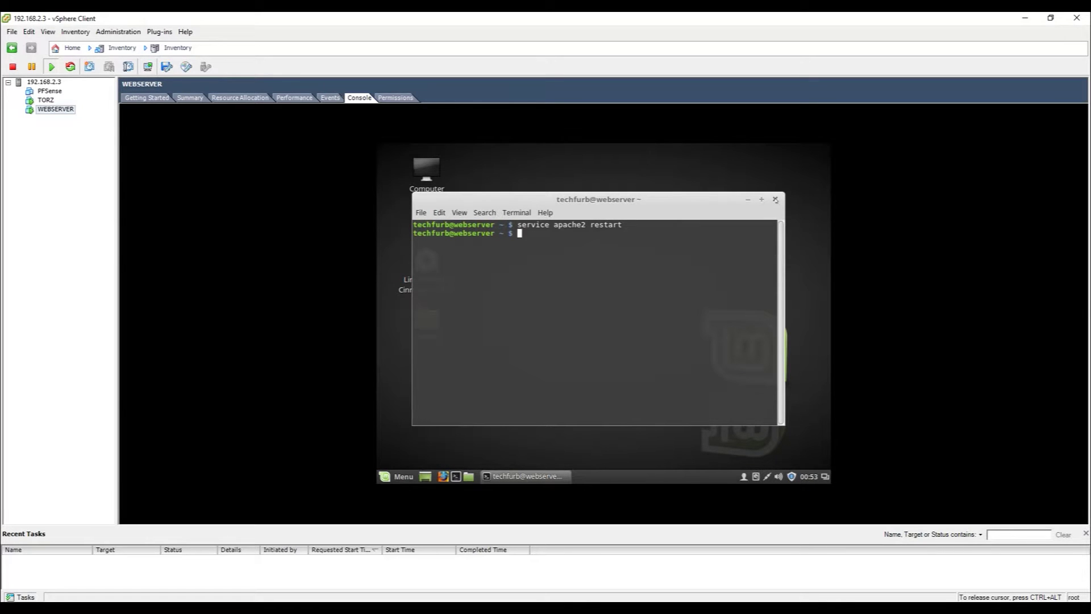
click(775, 200)
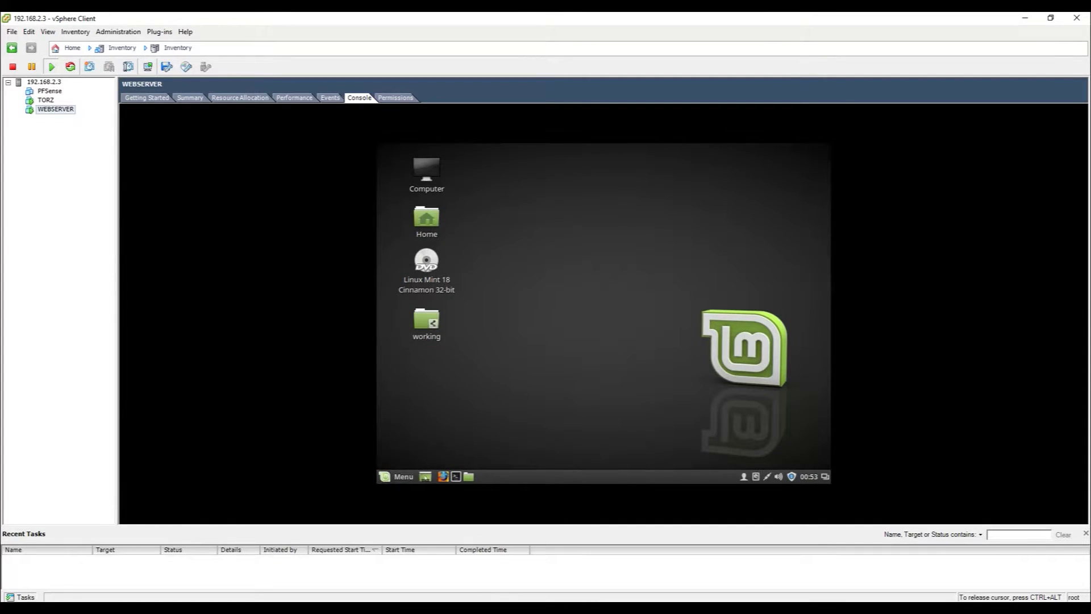
Examine the website files in /var/www/html with WEBSERVER's file manager, and close the window
click(469, 477)
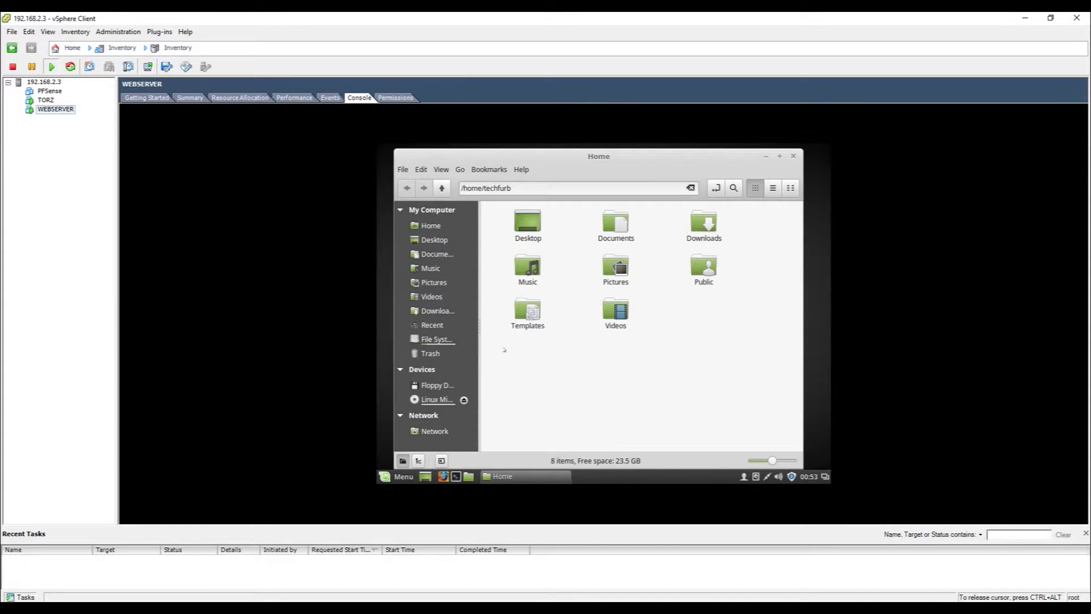
click(438, 339)
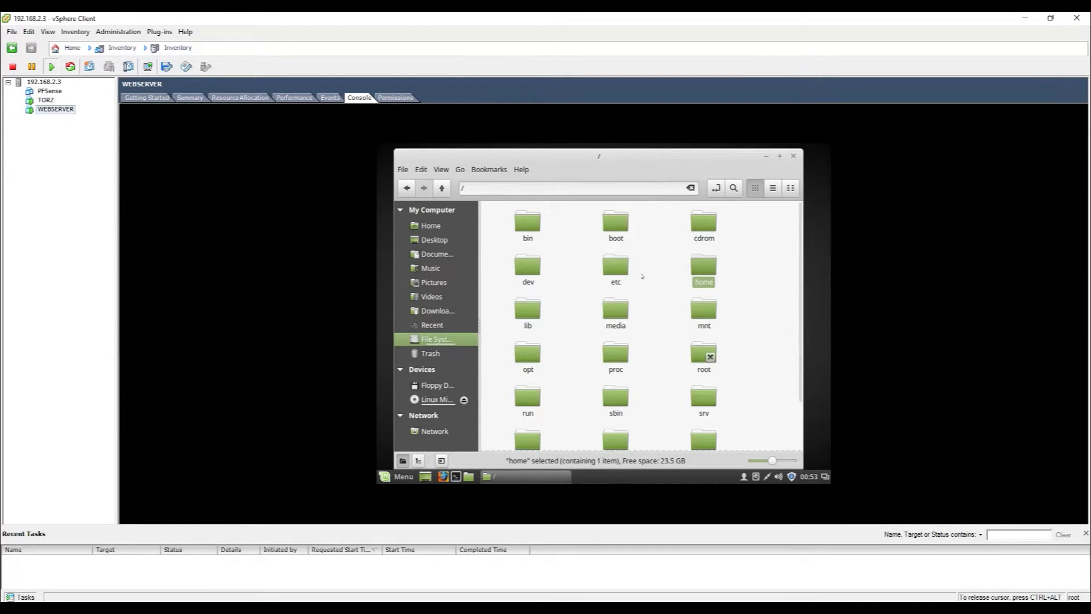
click(671, 429)
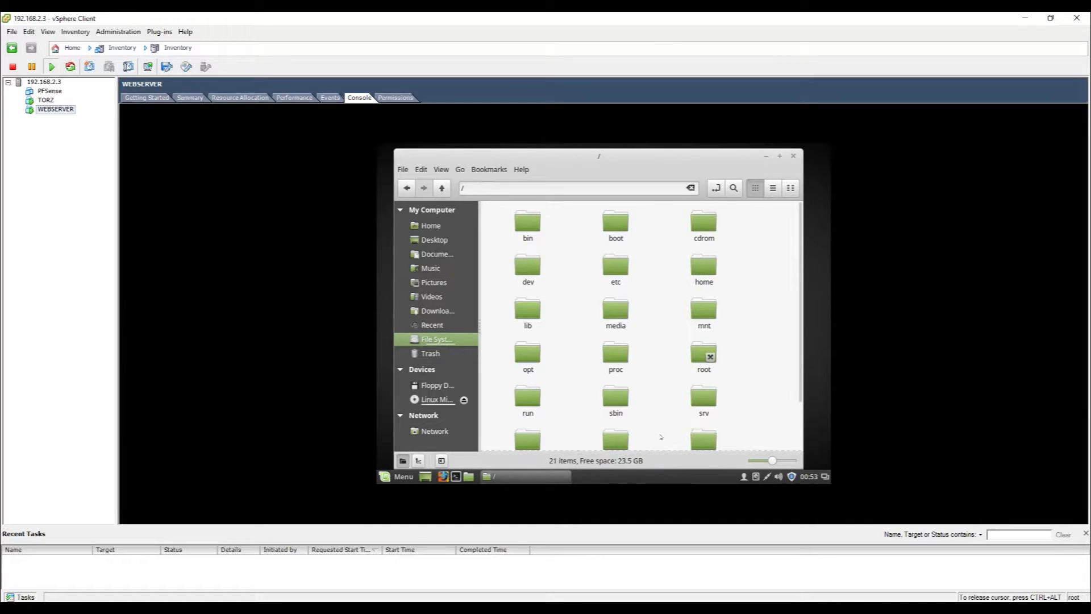
text(v)
key(Return)
text(w)
key(Return)
text(h)
key(Return)
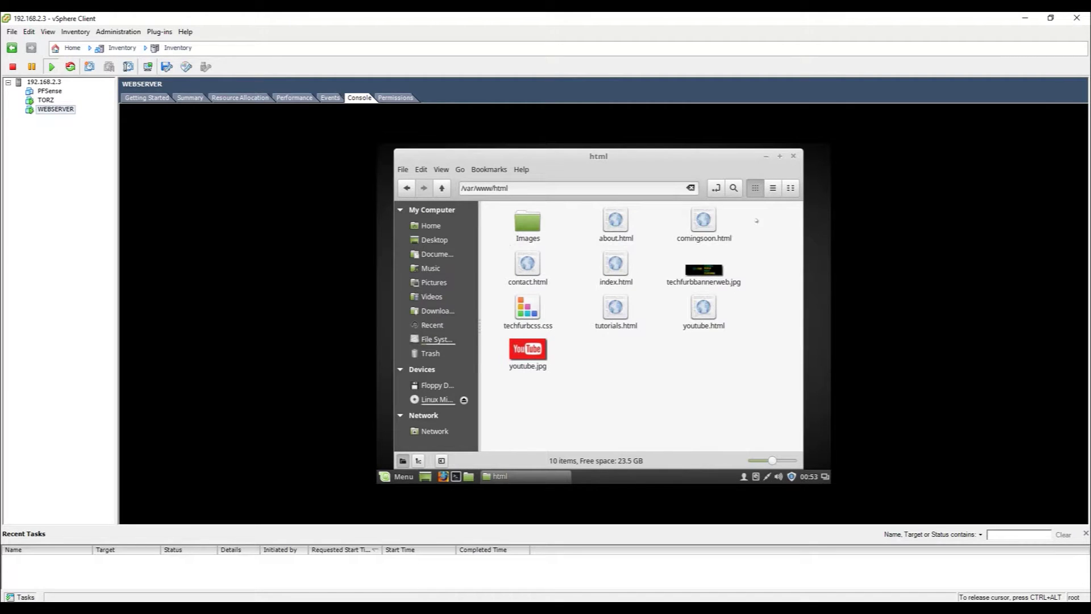
click(793, 157)
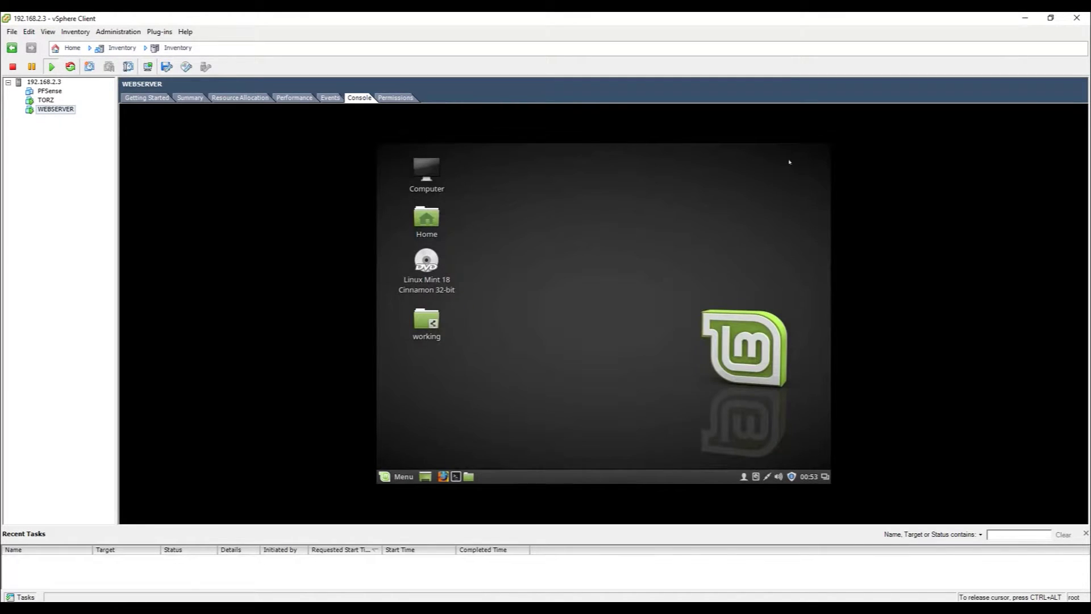
Release the console cursor, switch to Chrome and load the hosted website at 192.168.2.5
key(ctrl+alt)
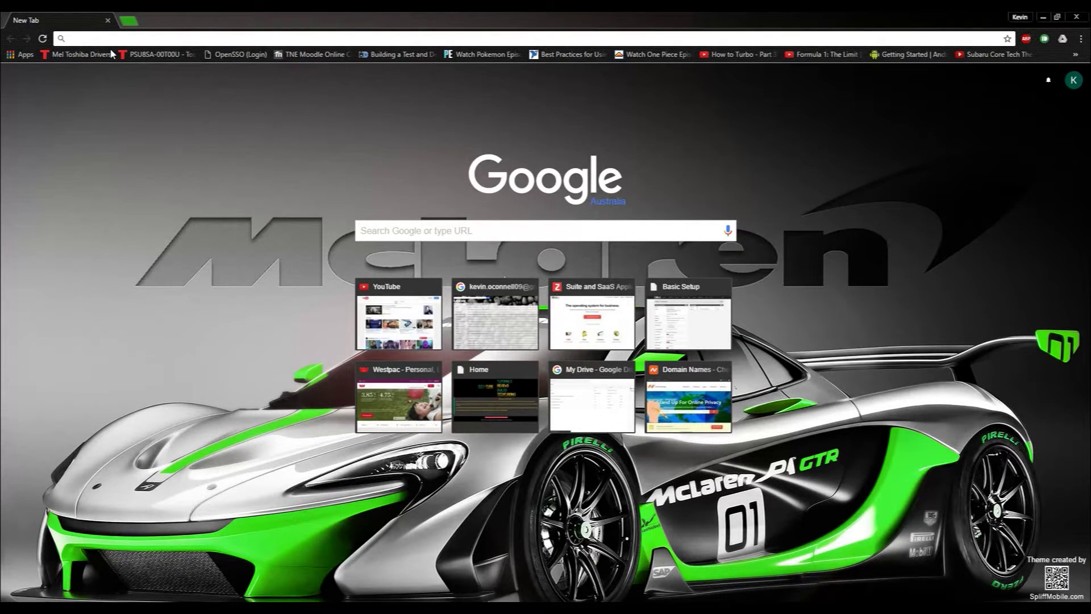
text(192.168.2.5)
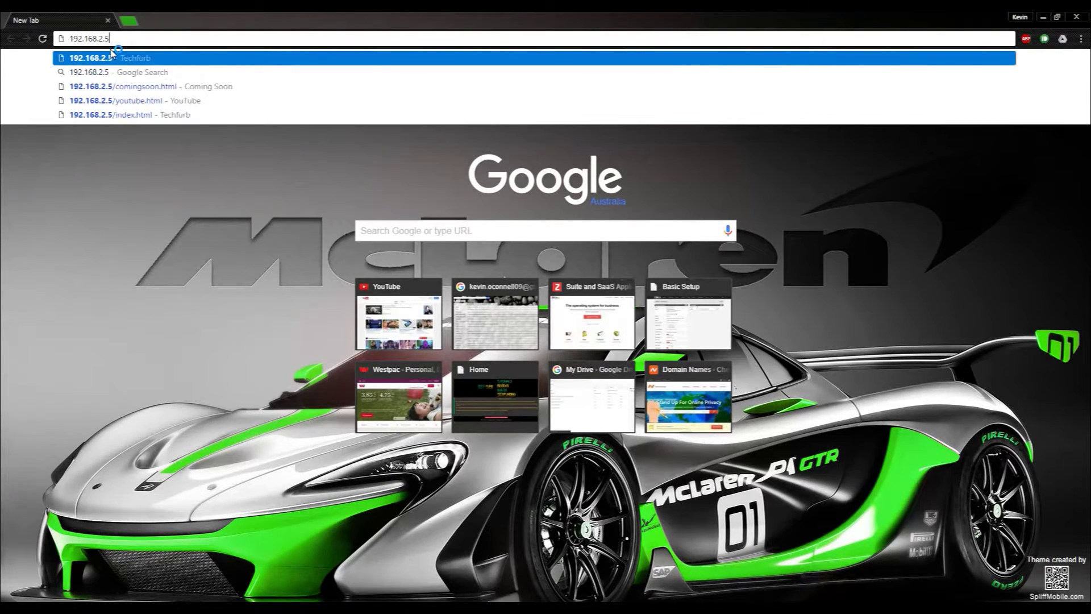
key(Return)
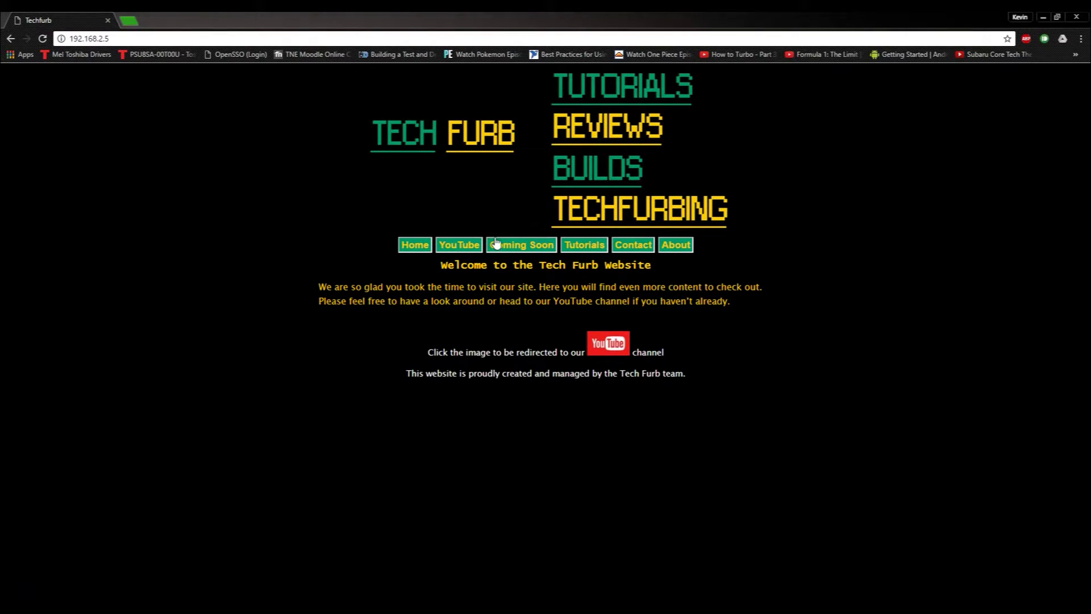
Look through the website's YouTube, Coming Soon, Tutorials, Contact and About pages
click(463, 249)
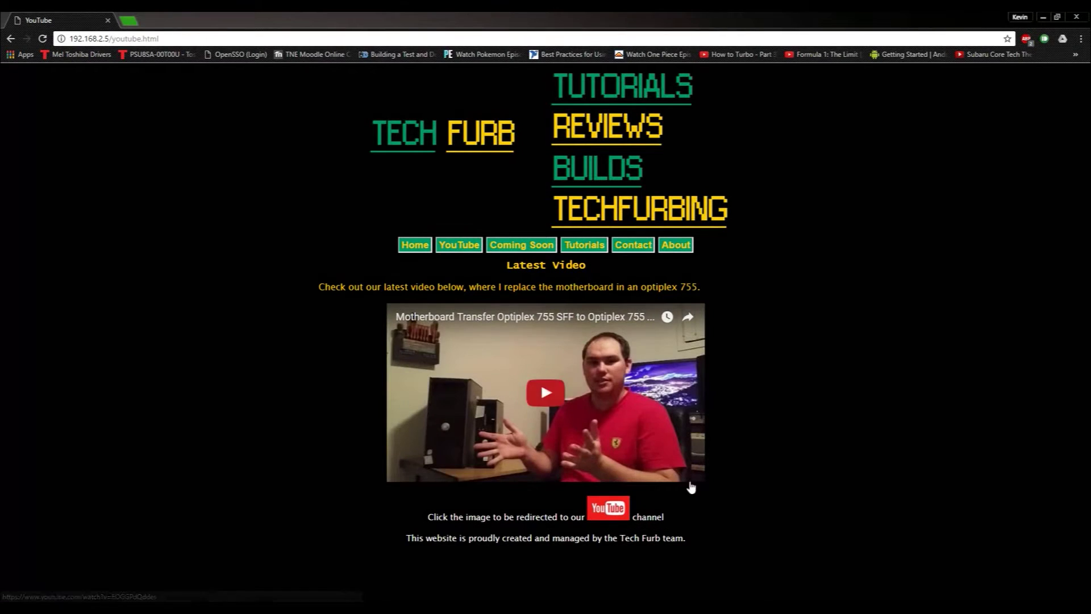
click(550, 249)
click(588, 249)
click(629, 249)
click(676, 247)
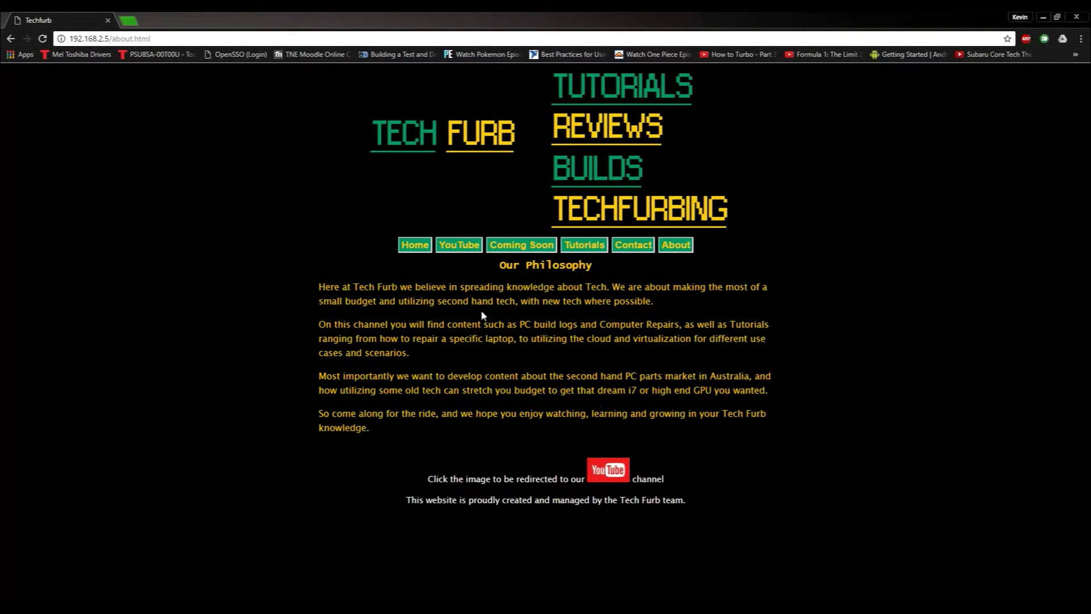